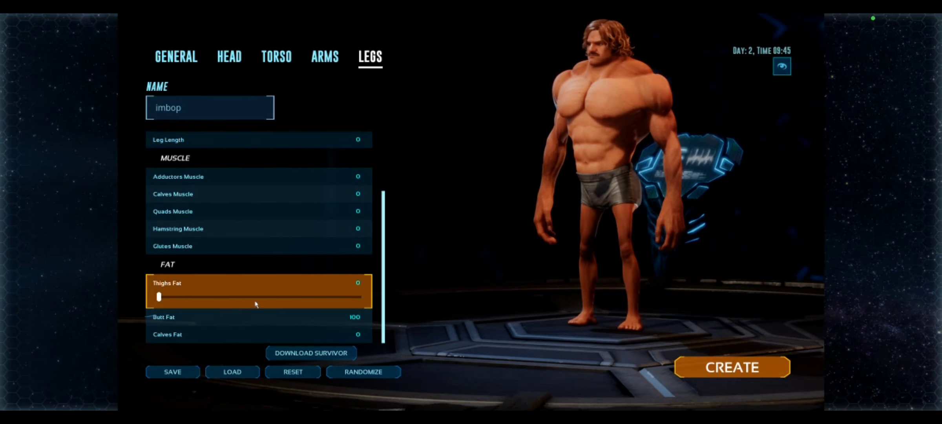
Raise the Thighs Fat and Calves Fat sliders to 100.
left_click_drag(331, 297, 368, 298)
left_click(221, 334)
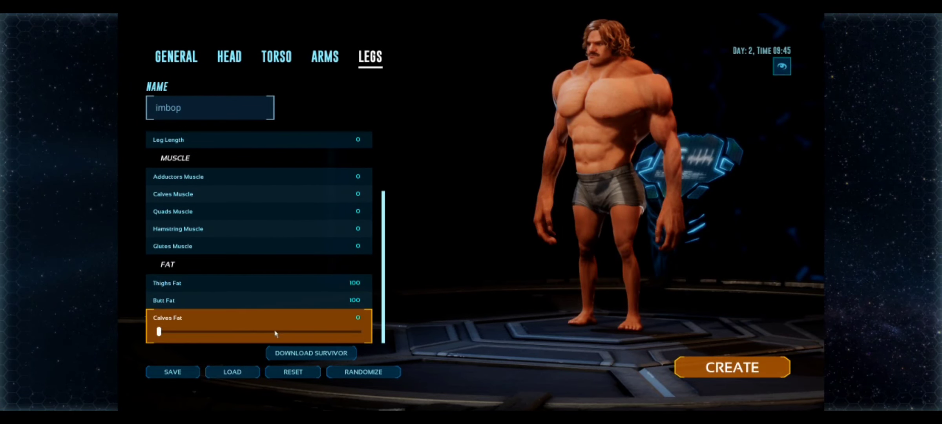
left_click_drag(158, 331, 359, 331)
Try maxing Glutes and Hamstring Muscle, then return Glutes Muscle to 0.
left_click(243, 245)
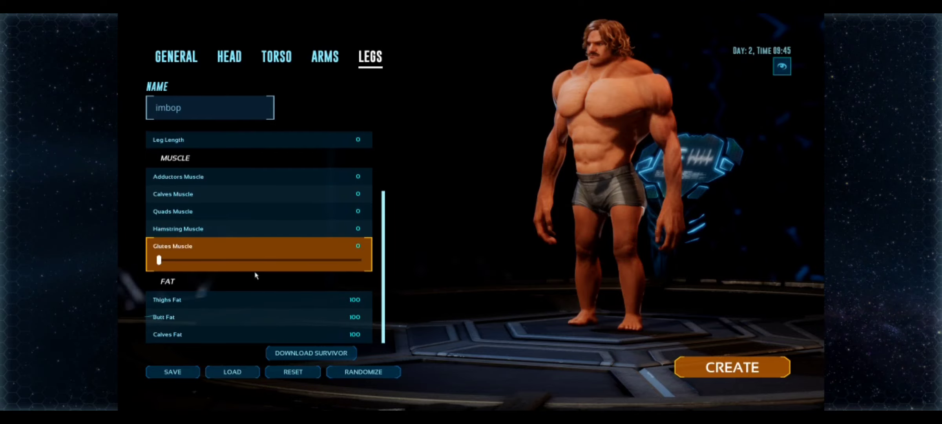
left_click_drag(626, 272, 493, 278)
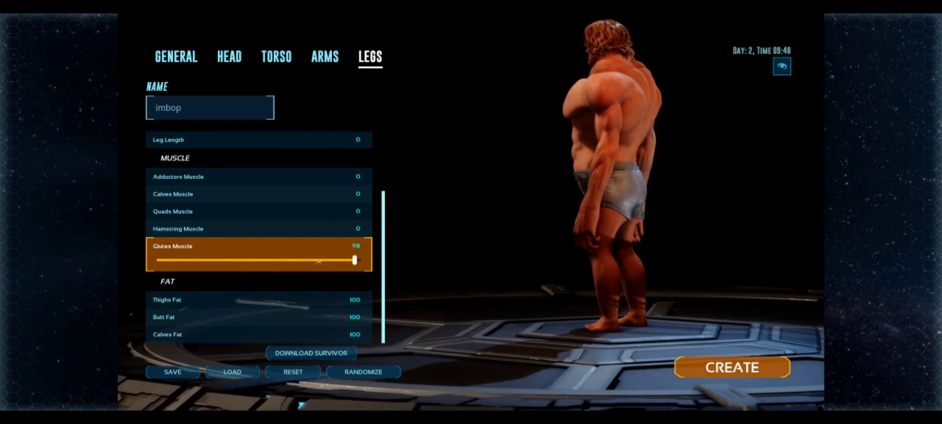
mouse_move(358, 260)
left_mouse_down()
mouse_move(158, 260)
mouse_move(360, 260)
left_mouse_up()
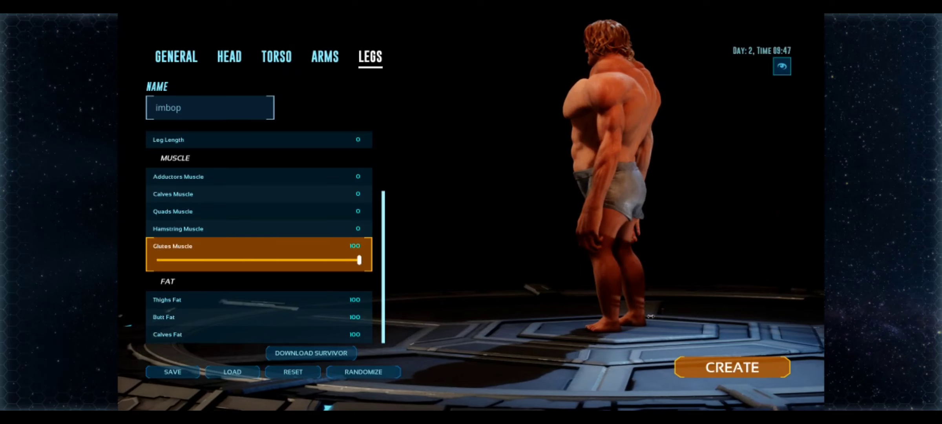
left_click(178, 228)
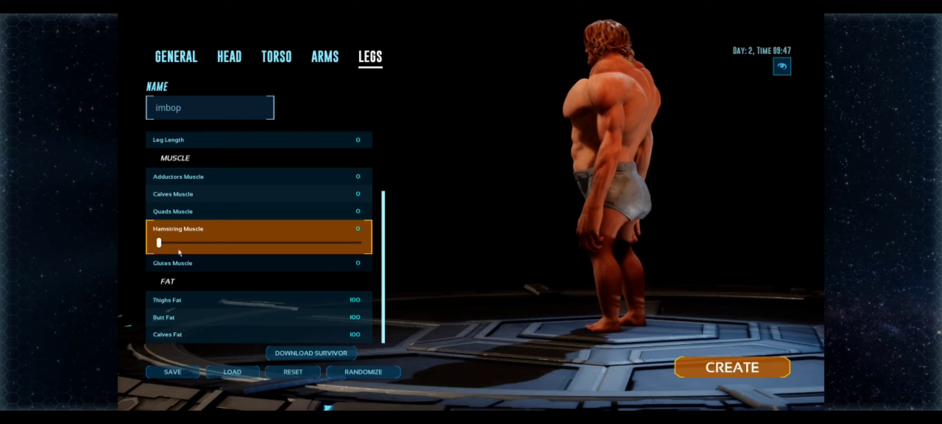
left_click_drag(570, 237, 639, 253)
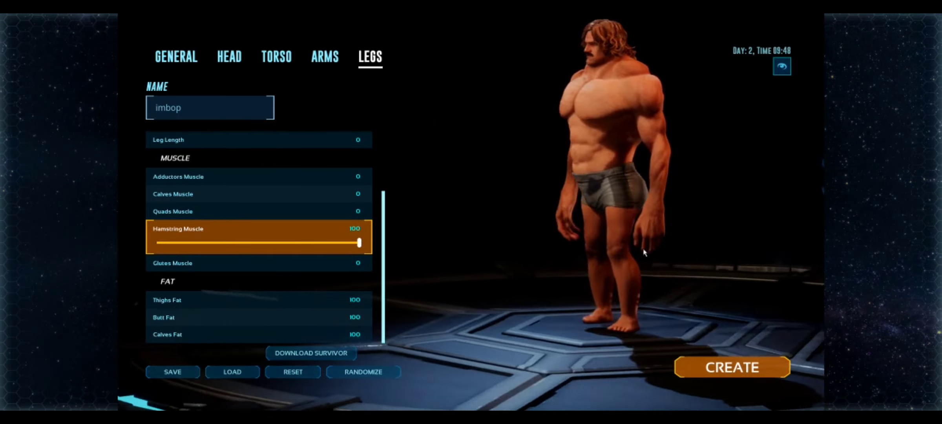
left_click(172, 263)
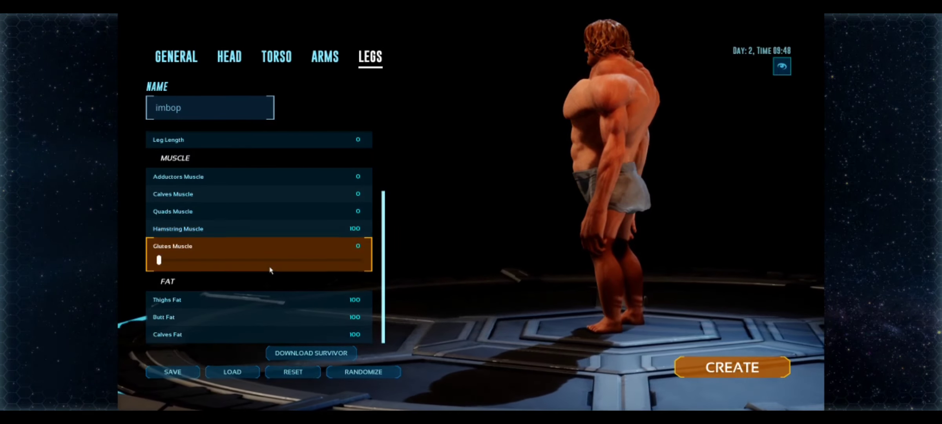
left_click_drag(159, 260, 359, 260)
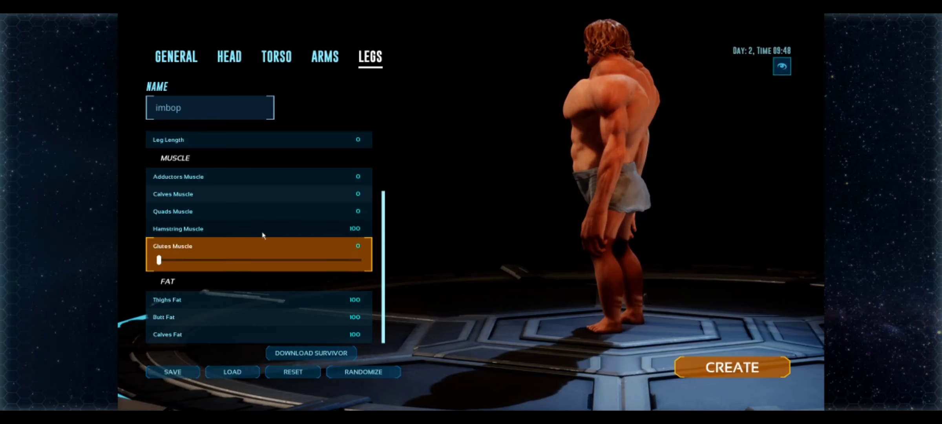
left_click(178, 228)
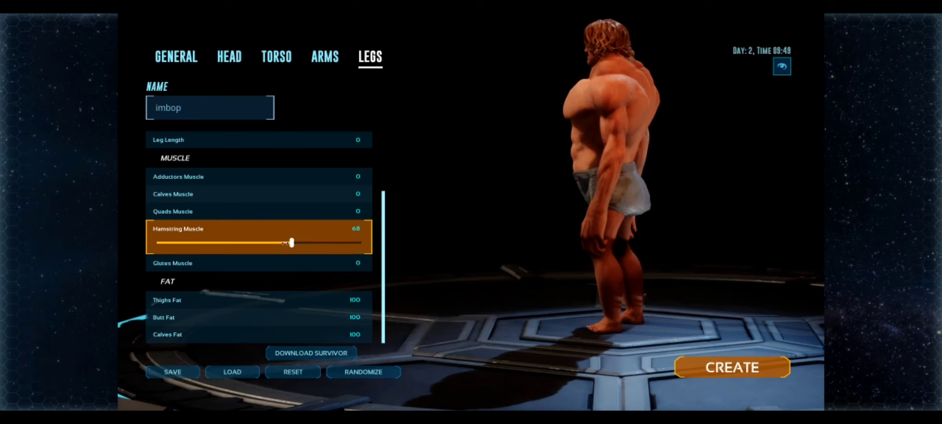
left_click(218, 211)
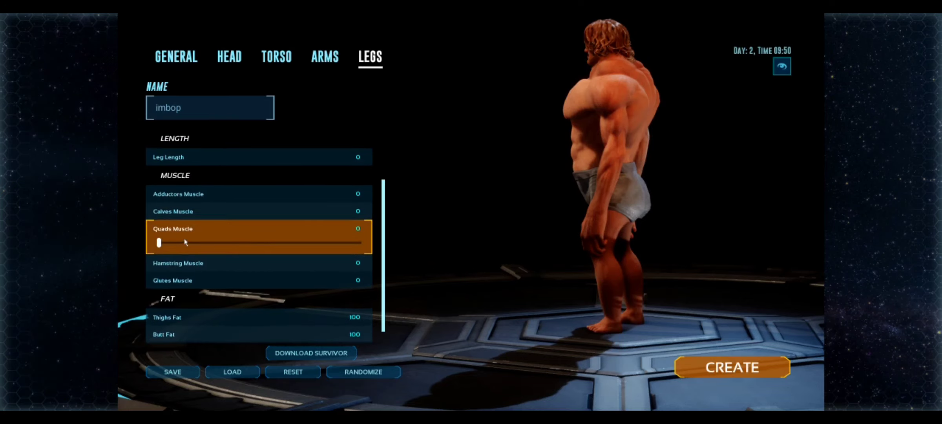
left_click_drag(519, 267, 97, 247)
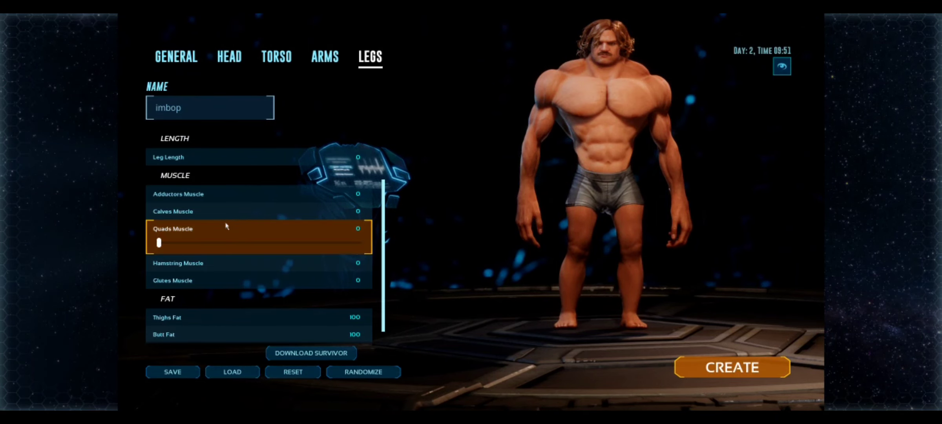
scroll(229, 222, "up", 2)
scroll(220, 236, "down", 1)
left_click(208, 244)
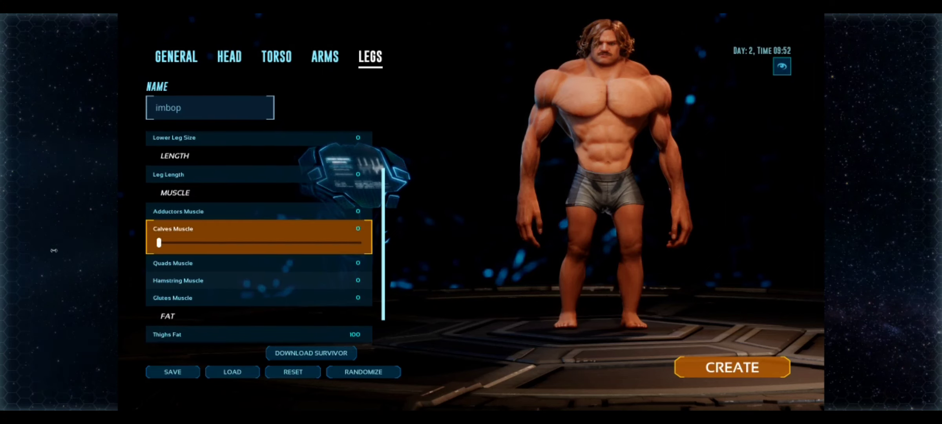
left_click_drag(159, 243, 359, 243)
left_click(158, 243)
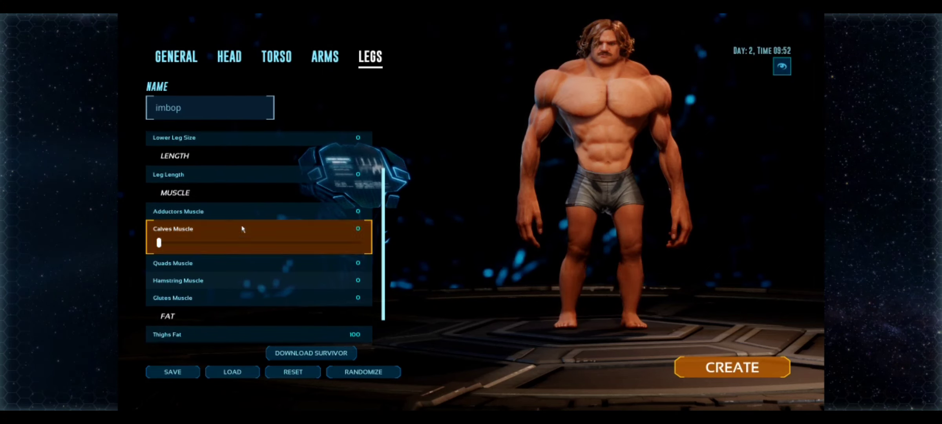
scroll(207, 246, "up", 1)
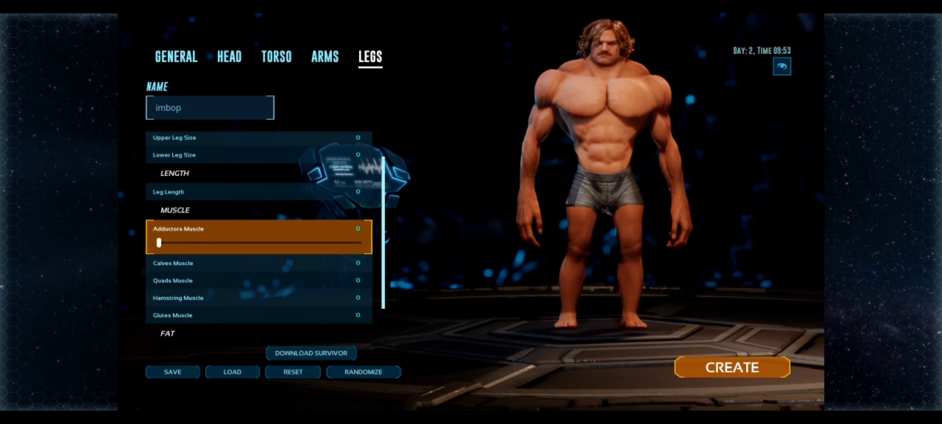
Try enlarging Upper and Lower Leg Size, then return Lower Leg Size to 0.
left_click(167, 192)
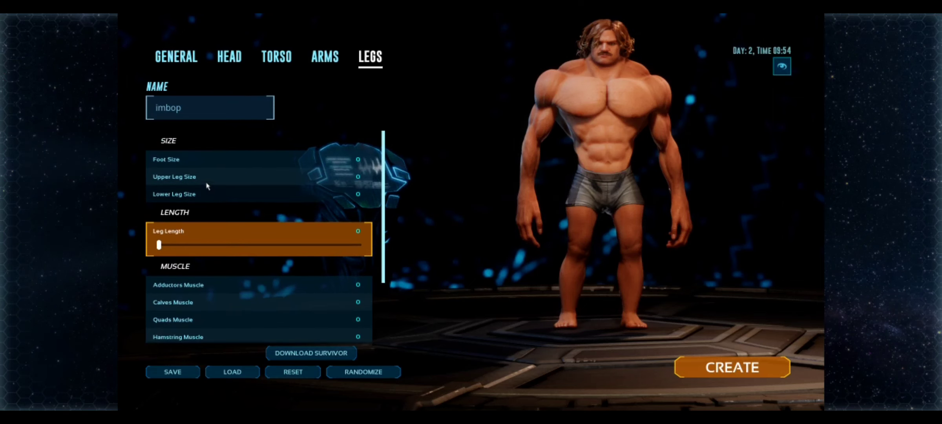
left_click(175, 175)
left_click_drag(158, 191, 360, 192)
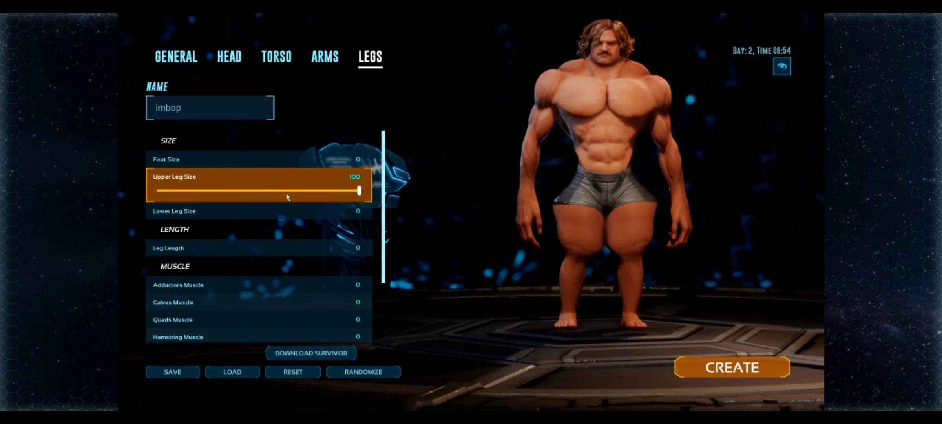
left_click(174, 211)
left_click_drag(158, 208, 274, 208)
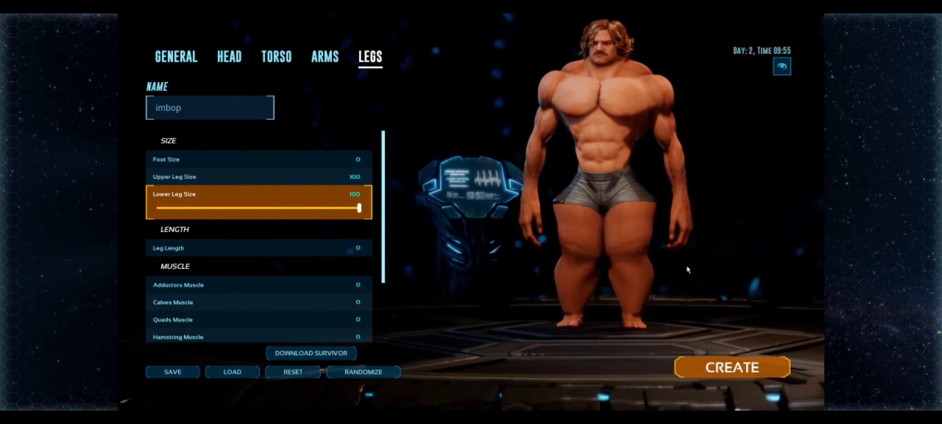
left_click_drag(746, 255, 479, 236)
left_click_drag(359, 209, 157, 209)
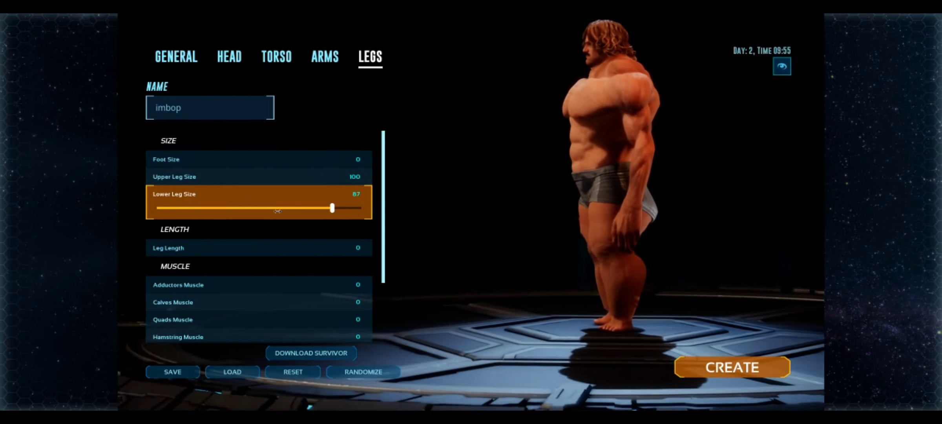
Try a larger Upper Leg Size, then reduce it to 0.
left_click(175, 177)
mouse_move(360, 192)
left_mouse_down()
mouse_move(204, 192)
mouse_move(359, 191)
left_mouse_up()
left_click_drag(478, 243, 592, 291)
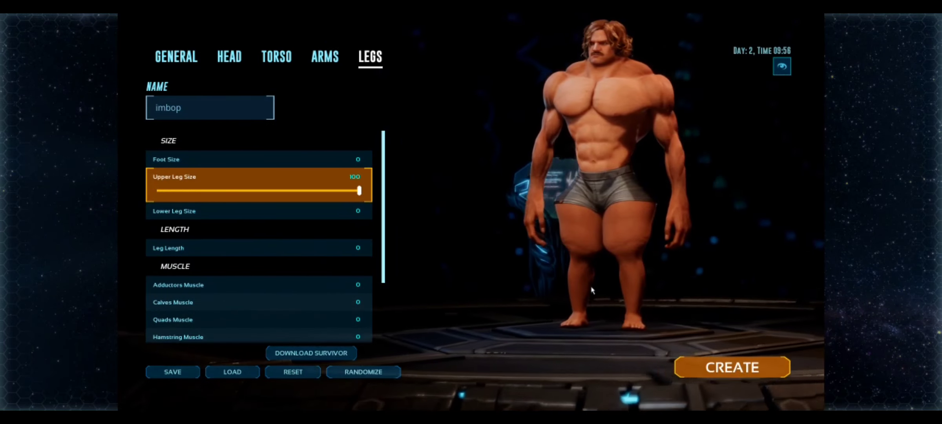
mouse_move(359, 192)
left_mouse_down()
mouse_move(158, 192)
mouse_move(354, 209)
mouse_move(158, 208)
left_mouse_up()
Raise the Foot Size slider to 100.
left_click(175, 211)
left_click(167, 160)
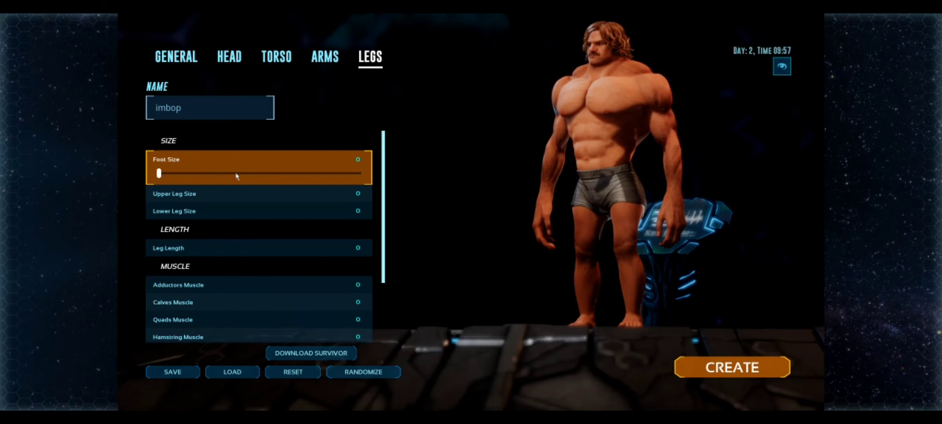
left_click_drag(158, 174, 360, 173)
left_click_drag(515, 243, 646, 252)
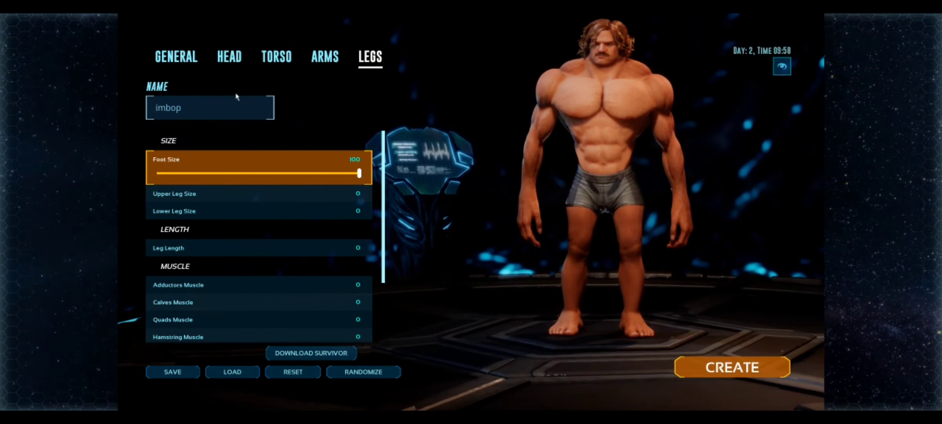
On the Arms tab, set Hand Size to 100.
left_click(325, 57)
left_click(167, 159)
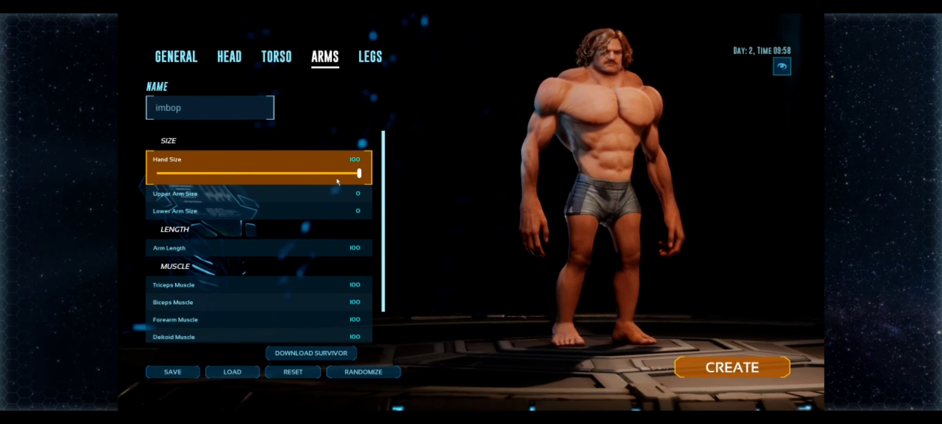
left_click_drag(359, 173, 208, 173)
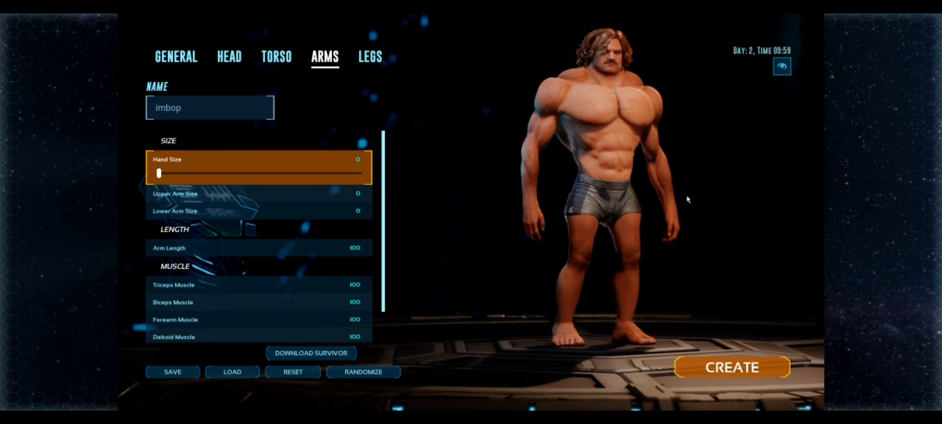
left_click_drag(687, 198, 626, 199)
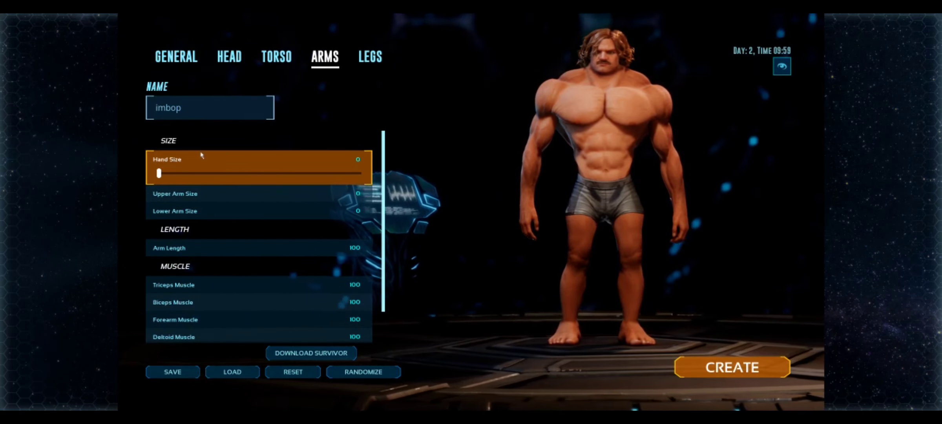
left_click_drag(159, 173, 344, 173)
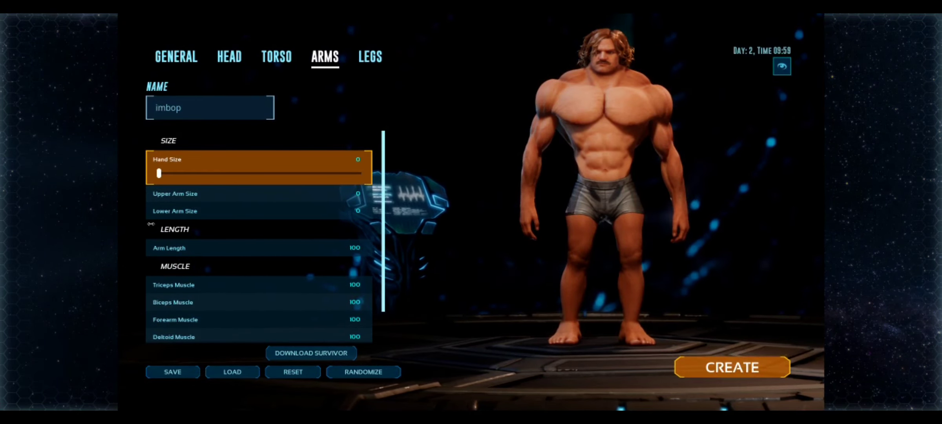
left_click_drag(159, 173, 737, 232)
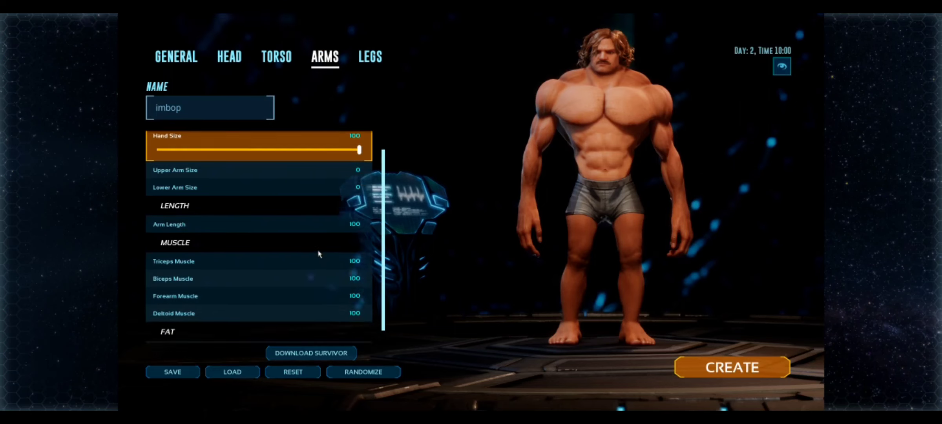
scroll(318, 258, "down", 3)
scroll(265, 166, "up", 3)
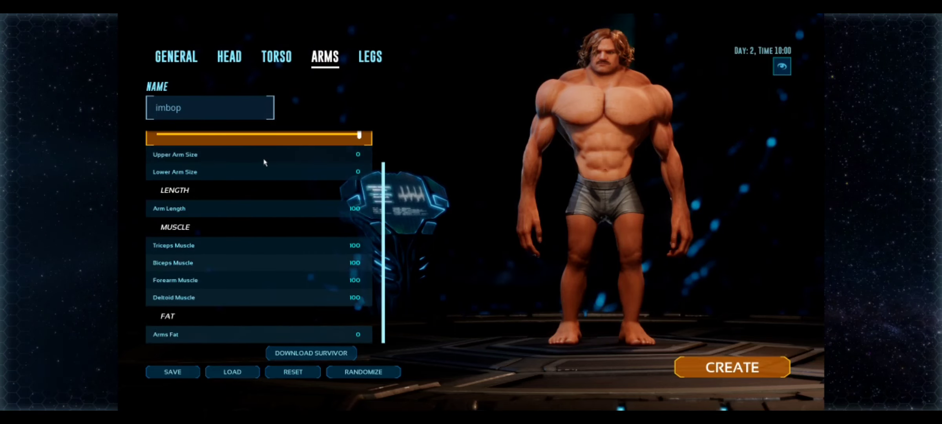
Try Lower Arm Size at 100, then return it to 0.
left_click(214, 194)
left_click_drag(159, 208, 359, 209)
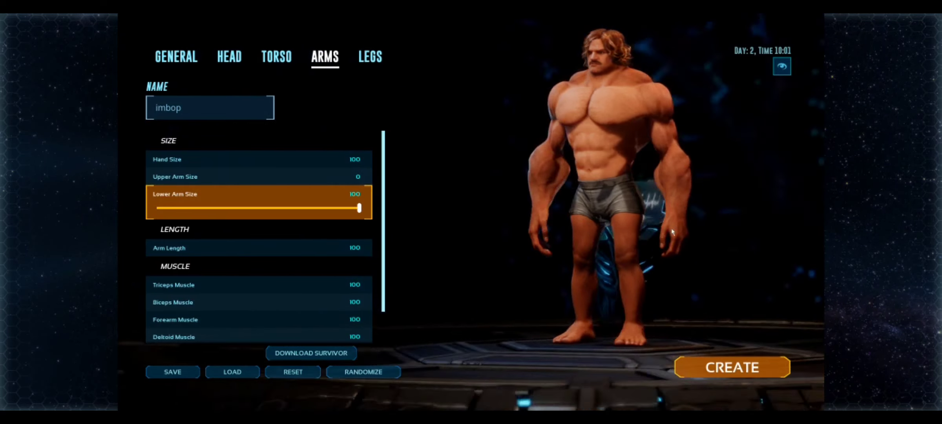
mouse_move(662, 243)
left_mouse_down()
mouse_move(736, 233)
mouse_move(515, 221)
left_mouse_up()
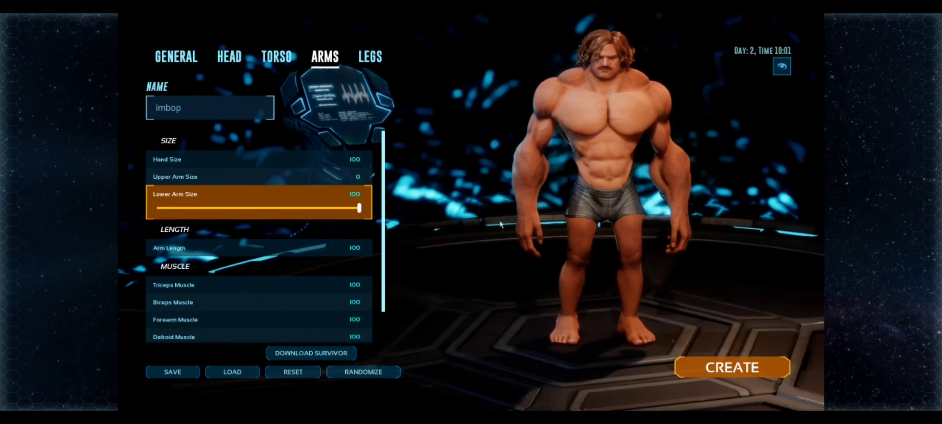
left_click_drag(359, 209, 158, 209)
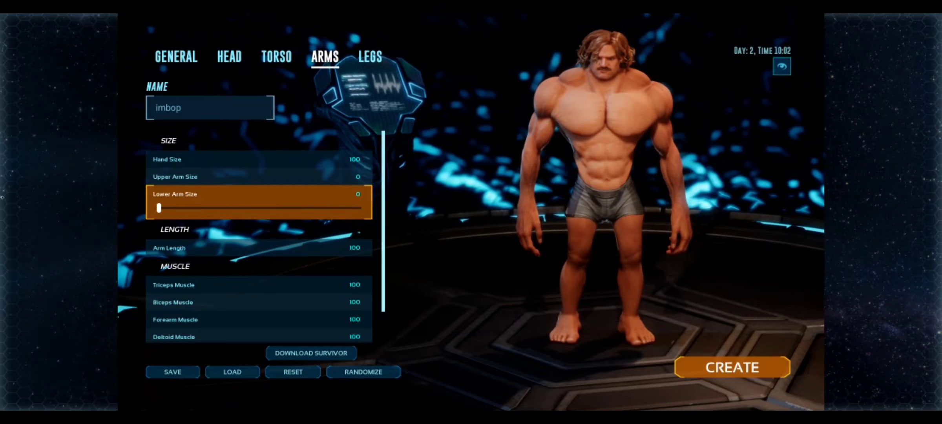
left_click_drag(541, 250, 552, 248)
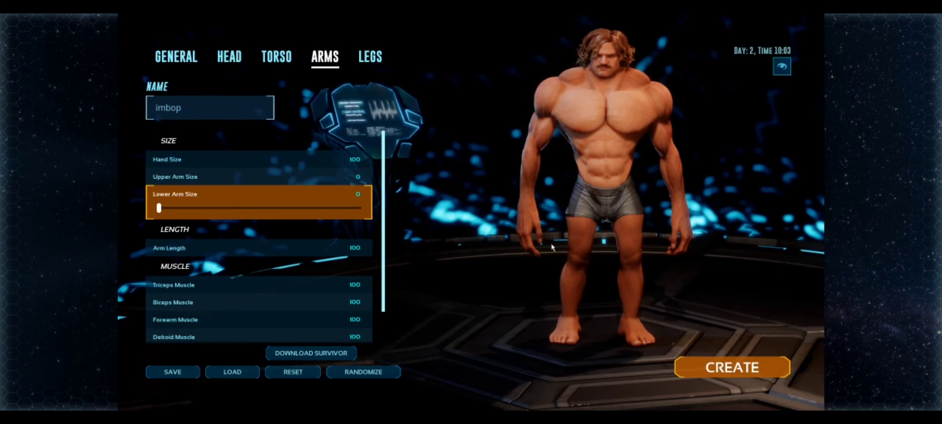
mouse_move(591, 197)
left_mouse_down()
mouse_move(661, 59)
mouse_move(672, 58)
left_mouse_up()
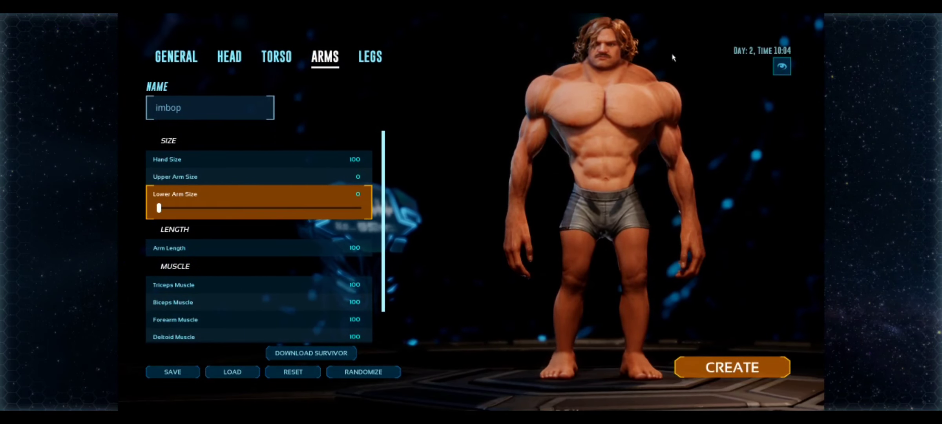